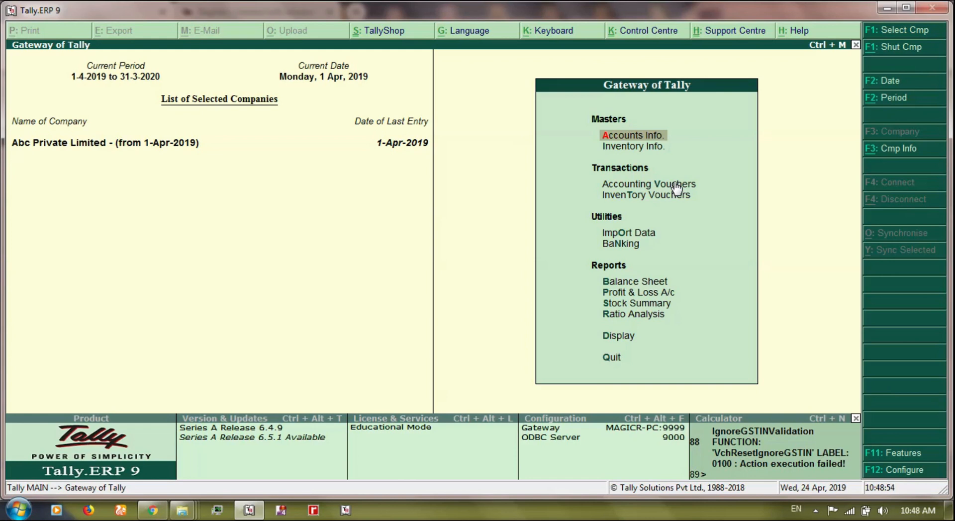
- Start a new voucher type under Accounts Info and name it CAPITAL GOODS PURCHASE
key("Return")
key("Down")
key("Down")
key("Down")
key("Down")
key("Return")
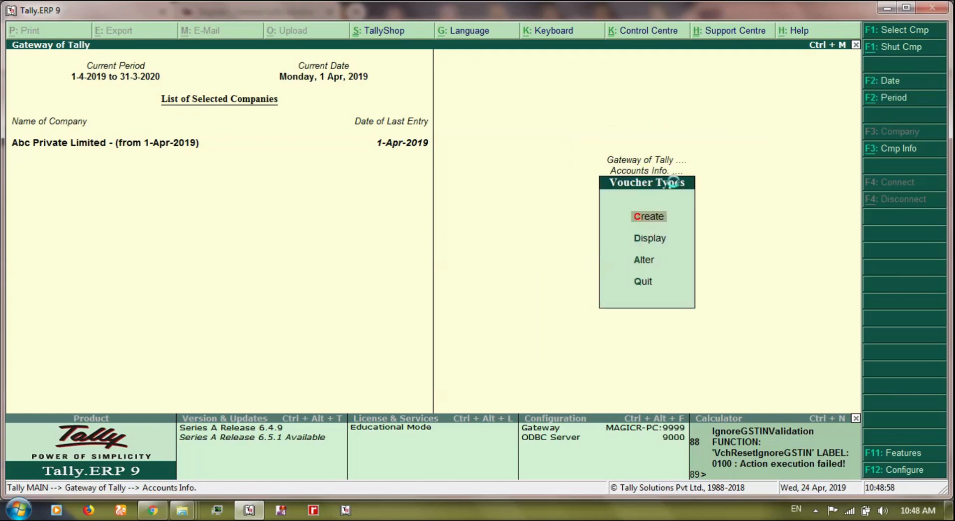
key("Return")
type("CAPITAL GOO")
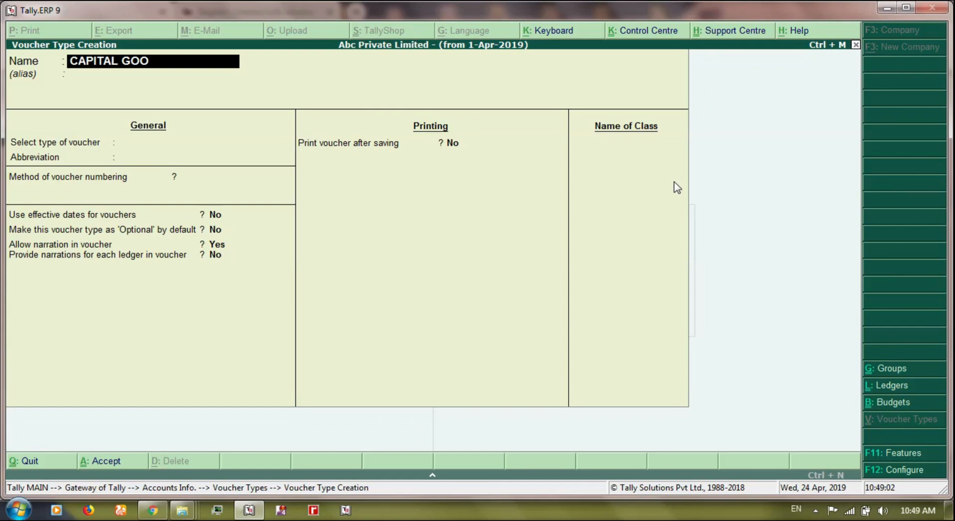
type("DS PURCHASE")
key("Return")
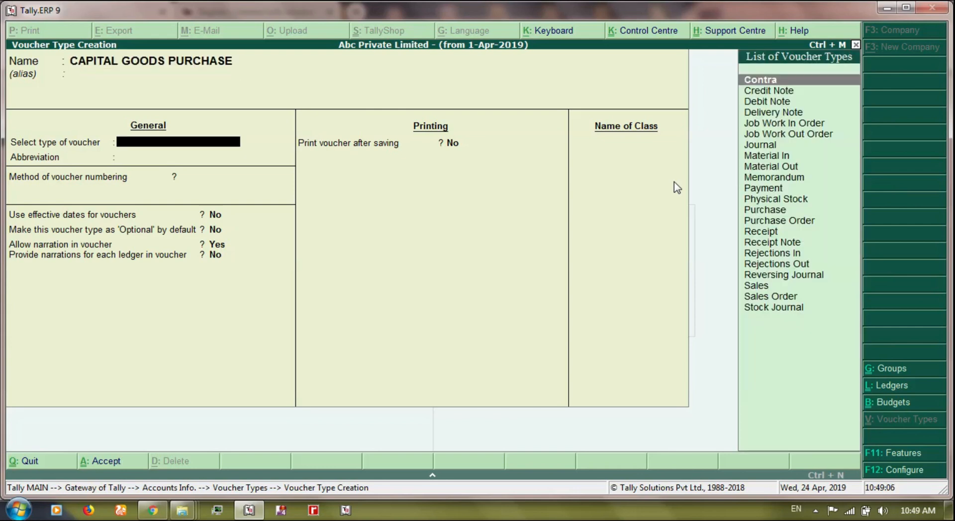
- Base the voucher type on Purchase with manual voucher numbering, save it and return to the Gateway of Tally
type("pu")
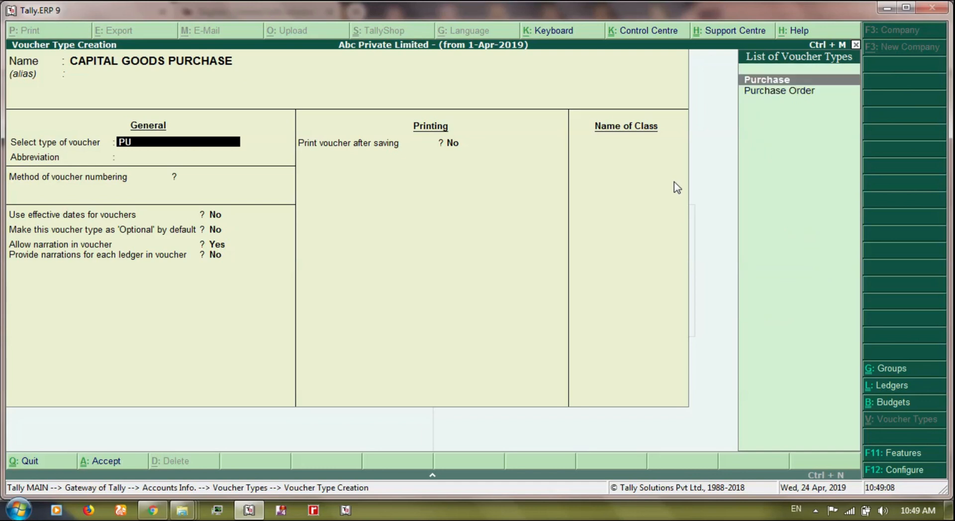
key("Return")
key("Return")
key("Down")
key("Down")
key("Return")
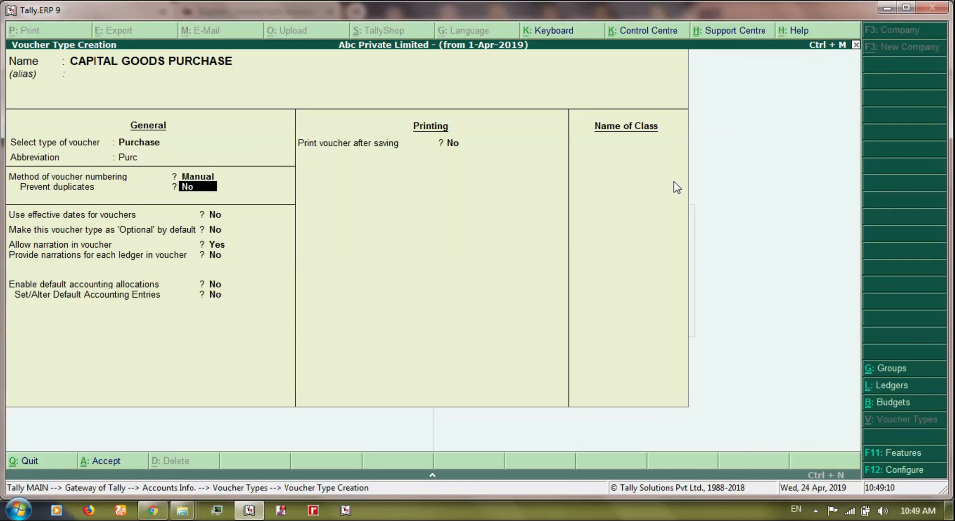
key("BackSpace")
key("Return")
key("ctrl+a")
key("Escape")
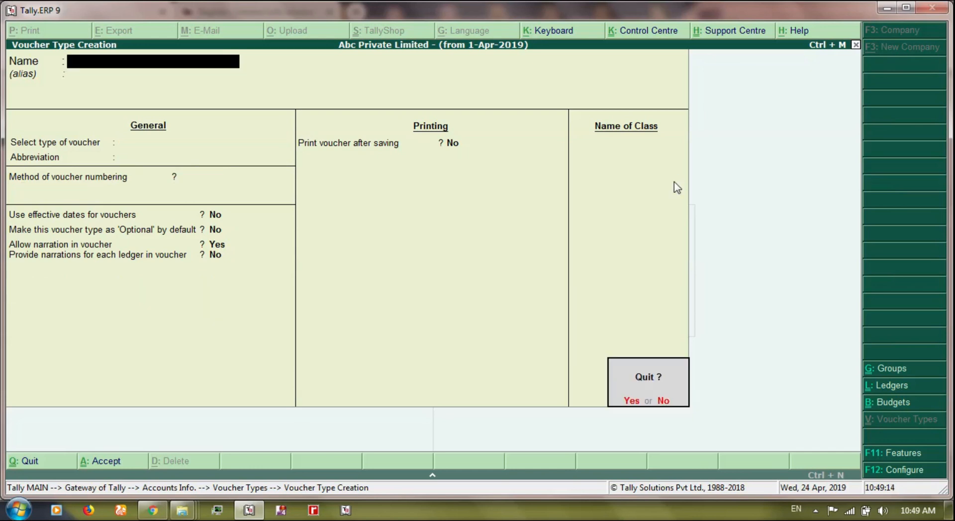
key("Return")
key("Escape")
key("Escape")
- Start a purchase entry in Accounting Vouchers using the CAPITAL GOODS PURCHASE voucher type
key("Down")
key("Down")
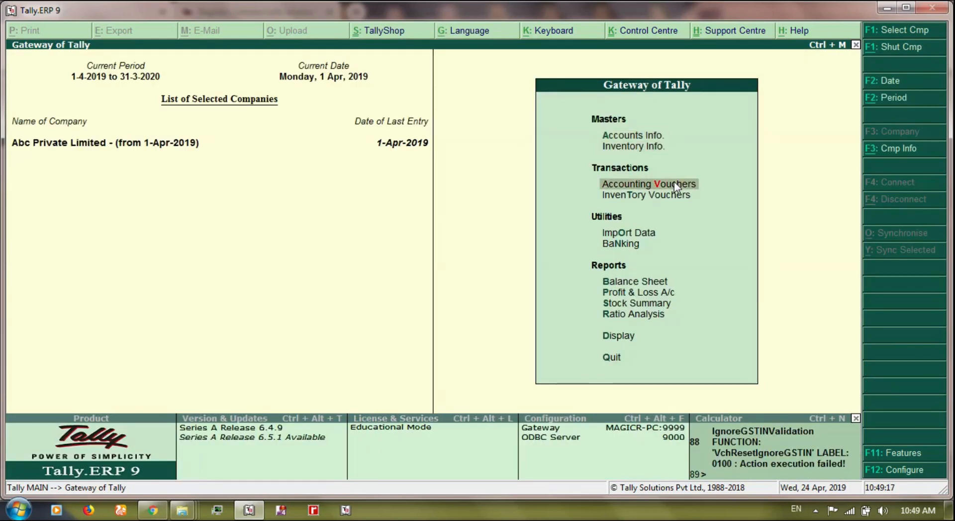
left_click(674, 182)
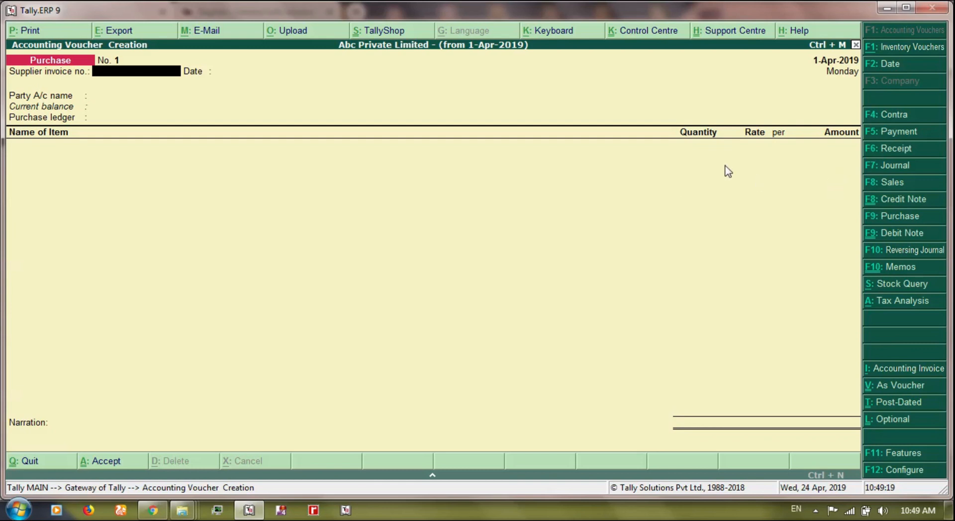
left_click(917, 218)
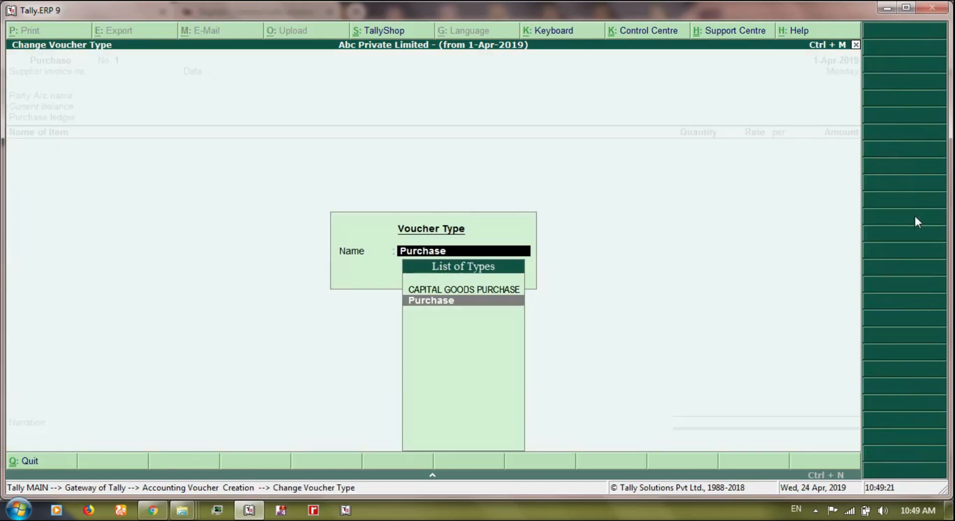
key("Up")
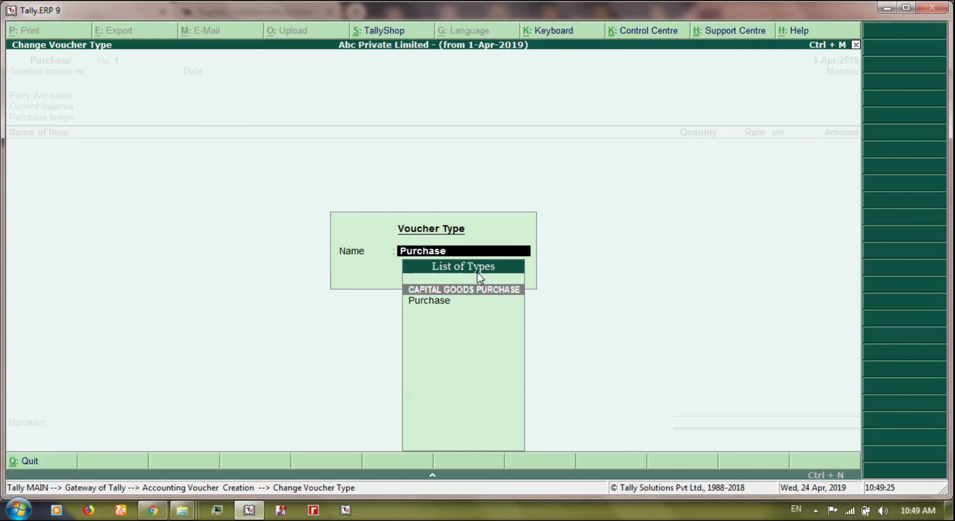
key("Return")
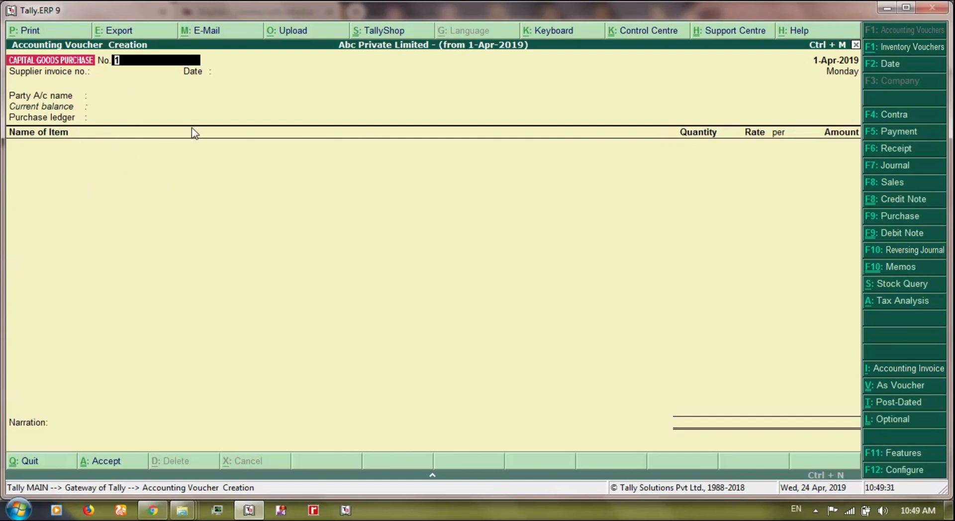
- Change the voucher to accounting invoice mode and enter supplier invoice number 1 dated 1-Apr-2019
left_click(914, 373)
key("Return")
key("Return")
key("BackSpace")
type("1")
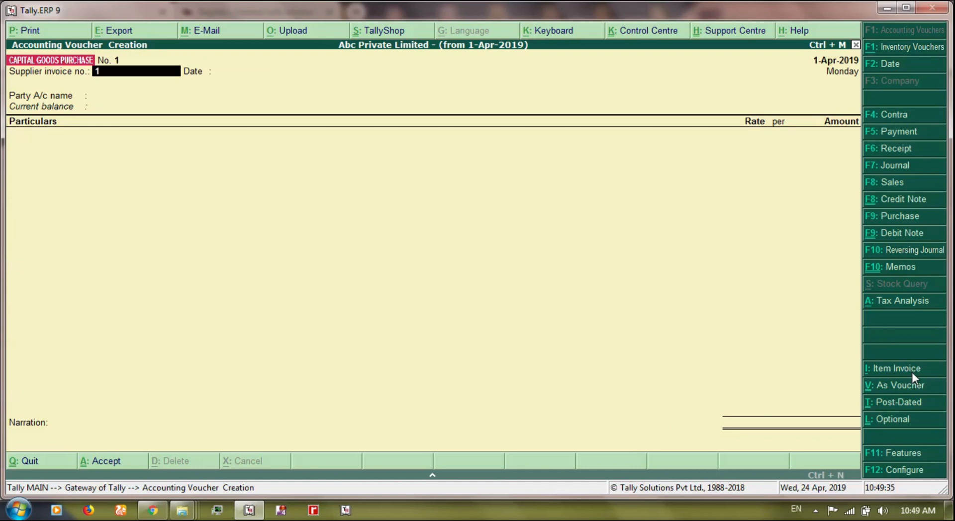
key("Return")
key("Return")
- Choose M/s Abhay Distributors Pvt Ltd as the party and COMPUTER ASSET as the first ledger under Particulars
key("Down")
key("Down")
key("Down")
key("Down")
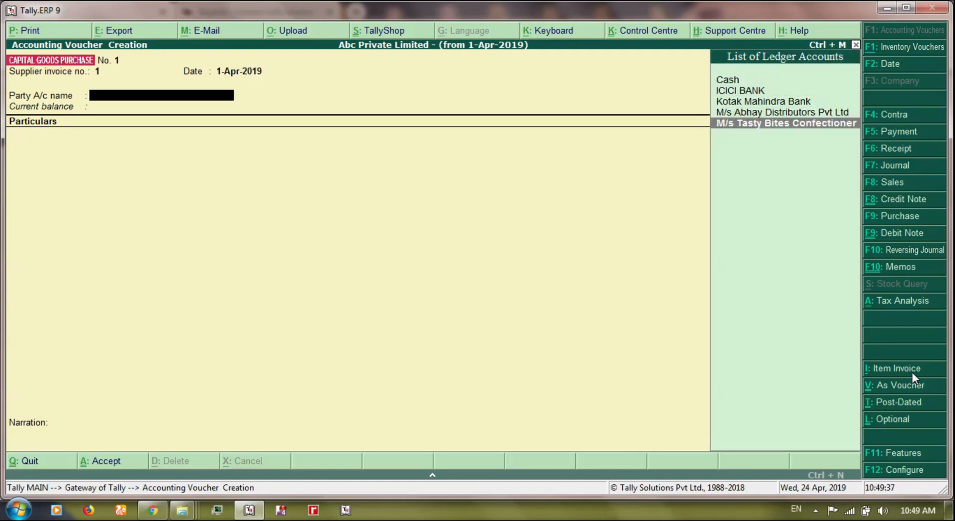
key("Up")
key("Return")
key("Return")
type("co")
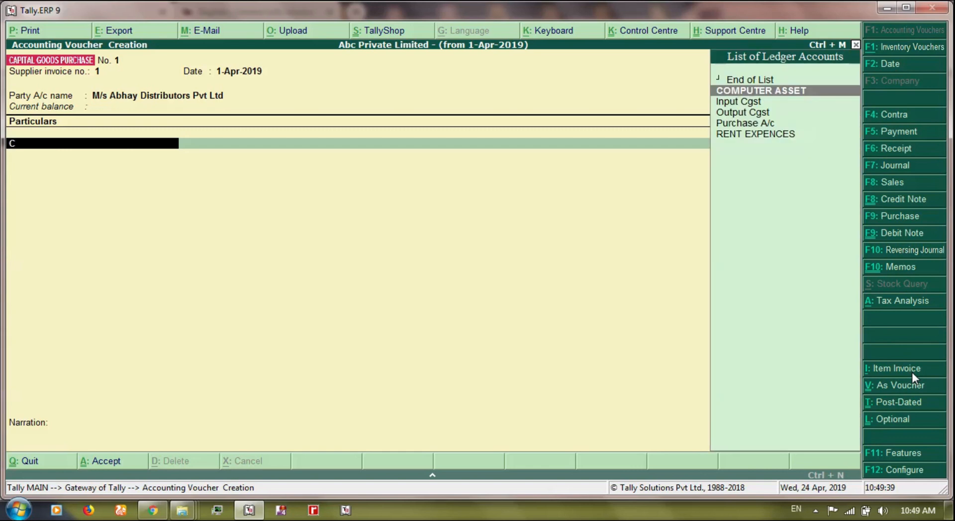
key("Return")
- Examine the COMPUTER ASSET ledger's GST details, including its HSN/SAC code and tax rates, and return to the voucher's amount
key("BackSpace")
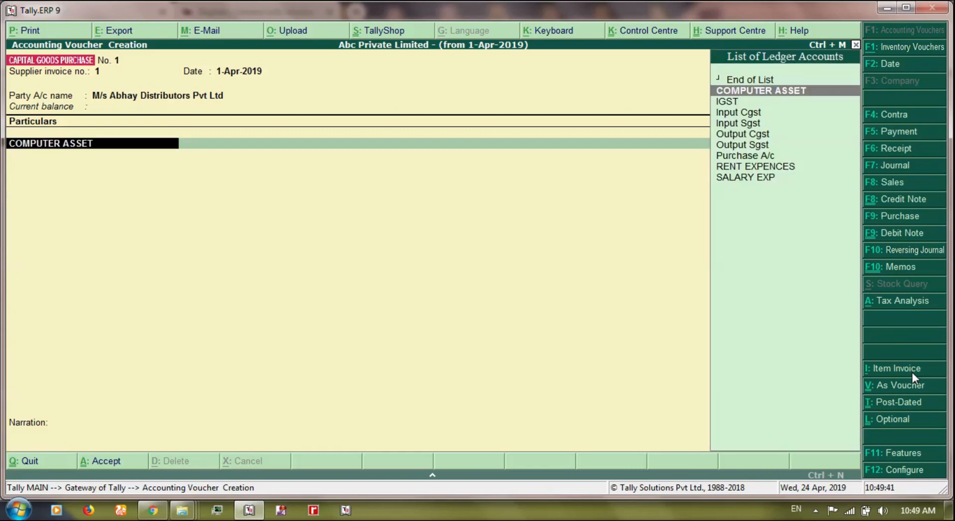
key("ctrl+Return")
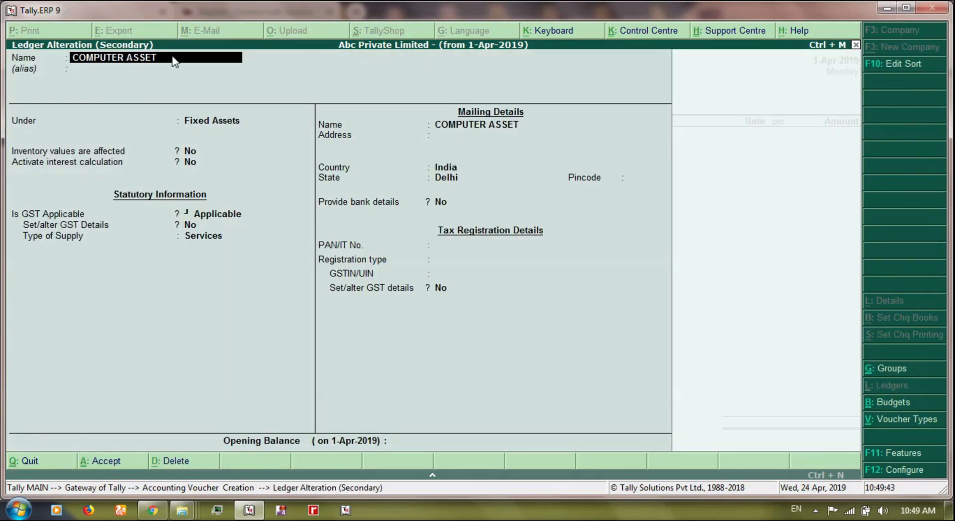
left_click(190, 226)
key("y")
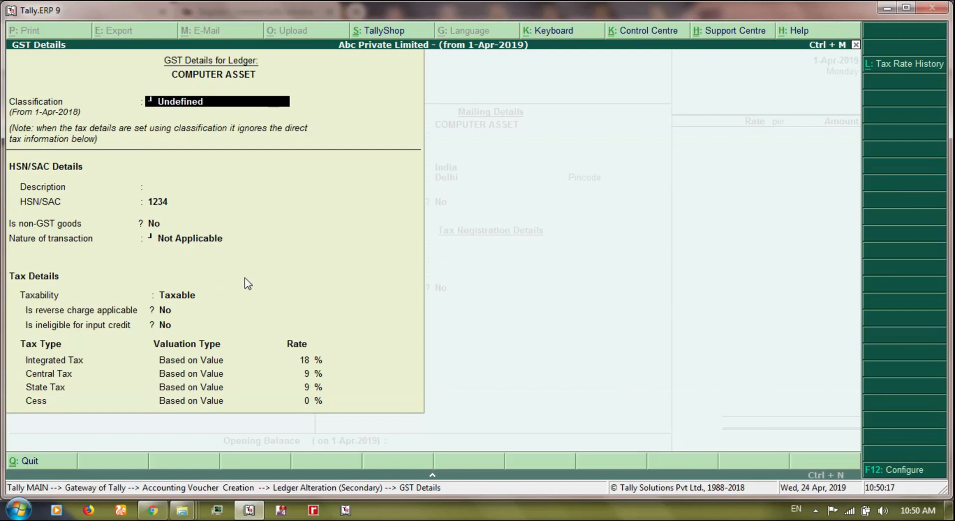
key("Escape")
key("Escape")
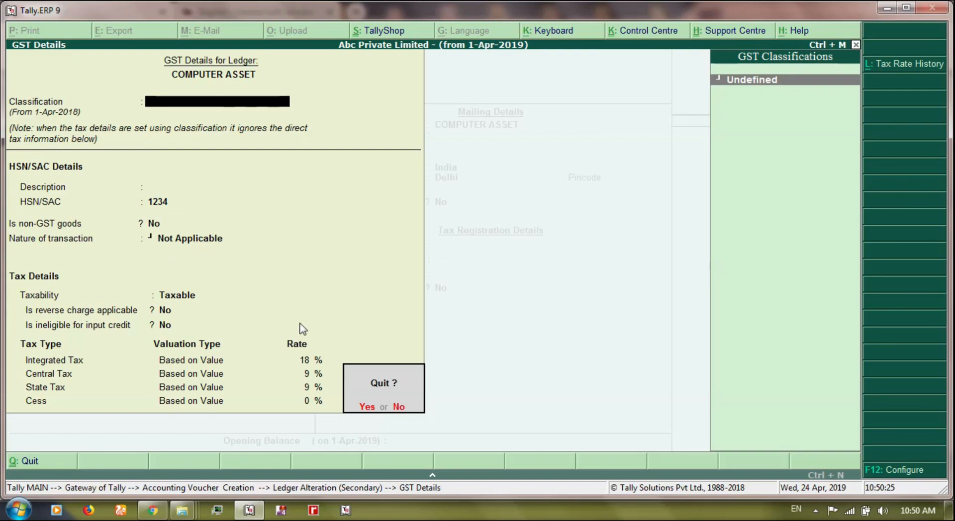
key("y")
key("Return")
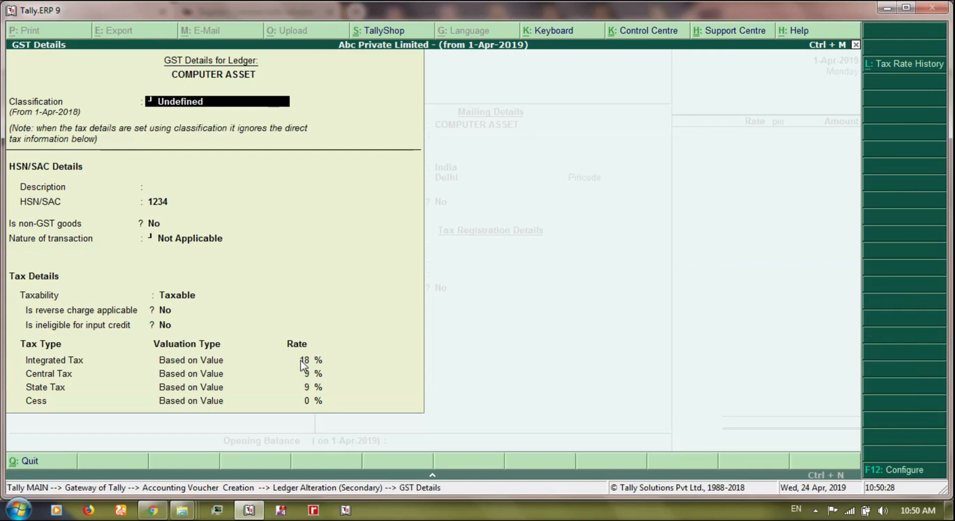
key("ctrl+a")
key("Up")
key("Return")
key("Return")
key("Return")
key("Return")
key("Return")
key("ctrl+a")
key("Return")
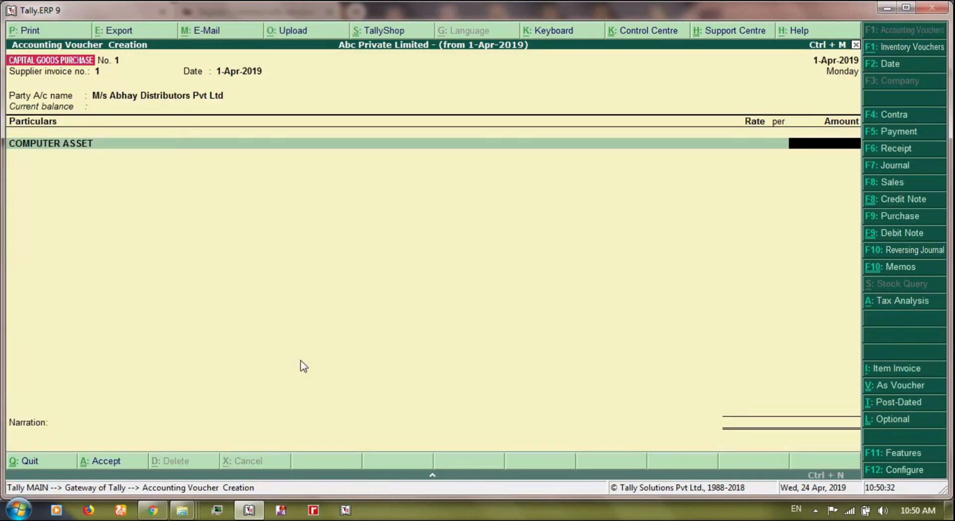
- Set the COMPUTER ASSET amount to 10000 and add two Input Sgst lines of 900.00 each
type("10000")
key("Return")
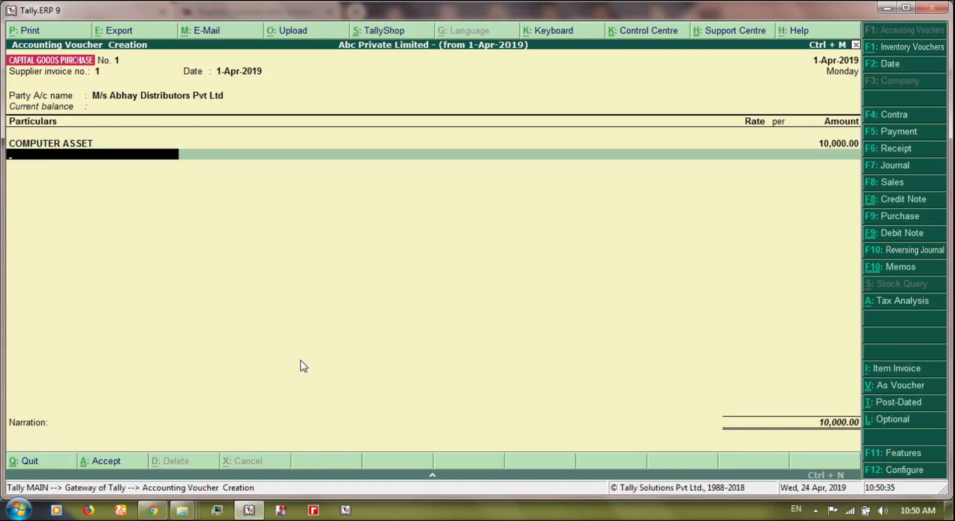
type("IS")
key("BackSpace")
key("BackSpace")
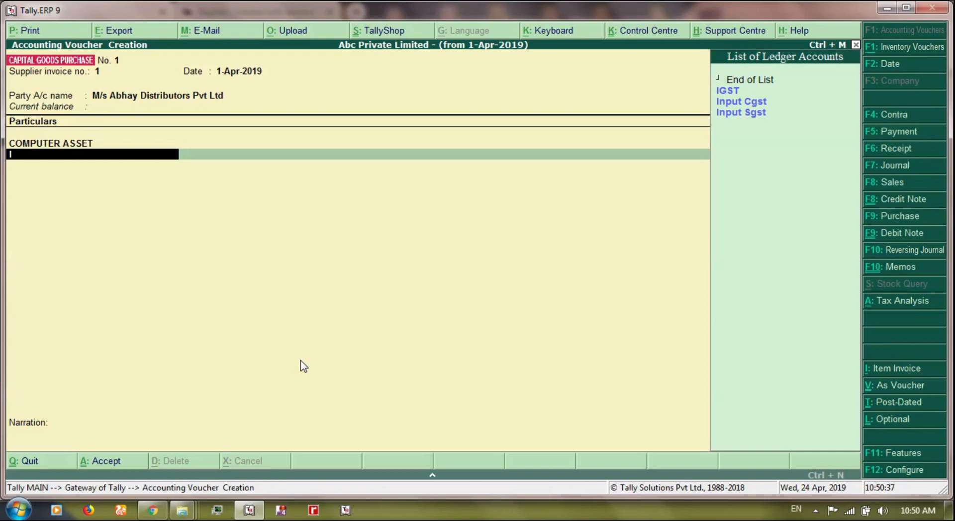
type("SG")
key("Down")
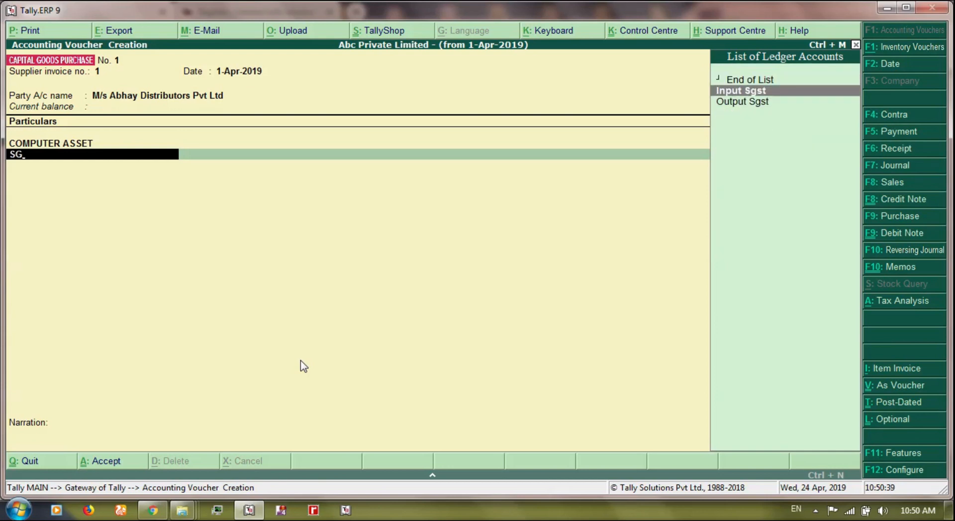
key("Return")
key("Return")
key("Down")
key("Down")
key("Return")
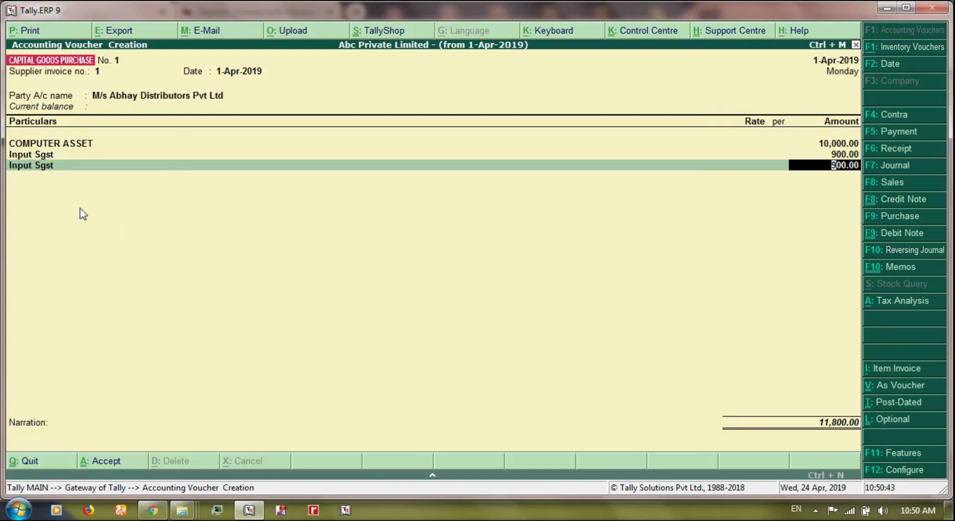
- Examine the supplier's party details for the voucher and return to its ledger lines
left_click(175, 95)
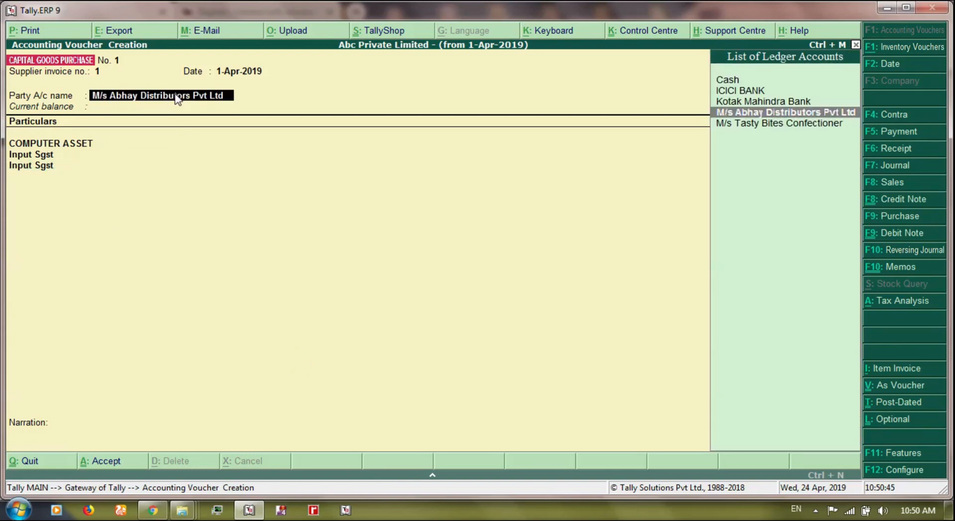
key("Return")
left_click(118, 460)
key("Return")
key("Return")
key("Return")
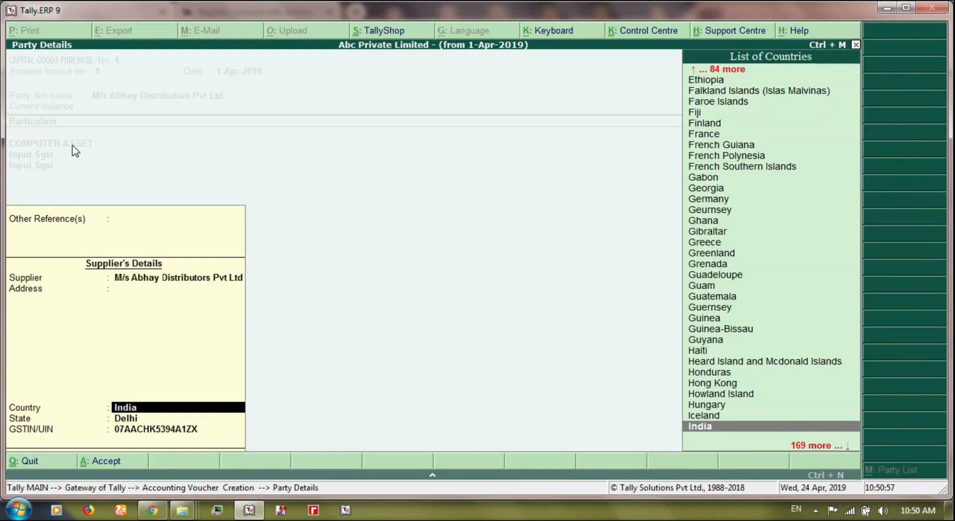
key("Return")
key("Return")
key("Return")
key("Return")
key("Return")
key("Return")
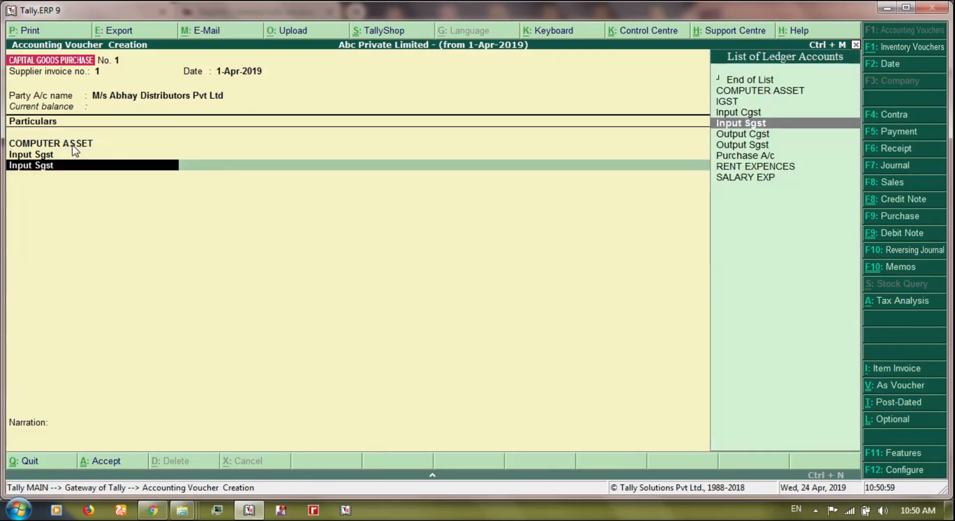
- Hold off accepting the voucher and examine its detailed Tax Analysis
key("Return")
key("Return")
key("Return")
key("Return")
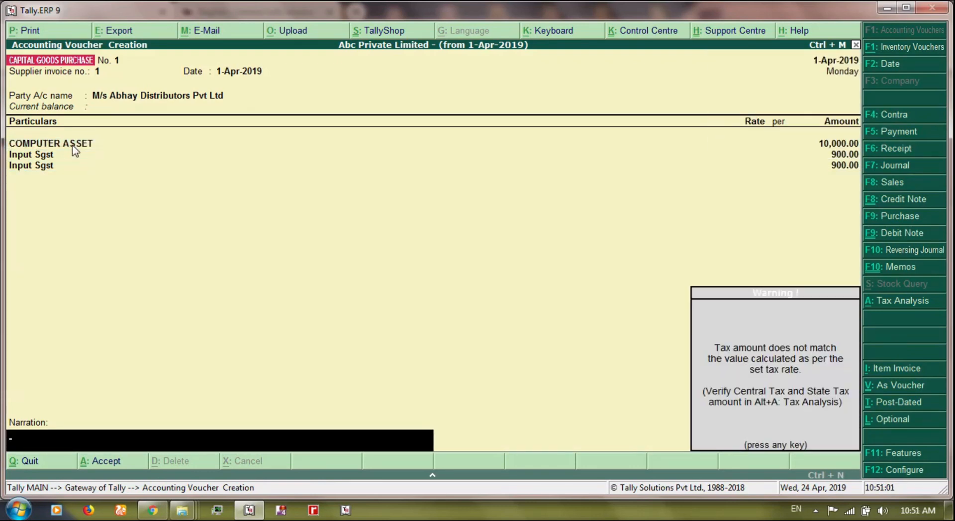
key("Return")
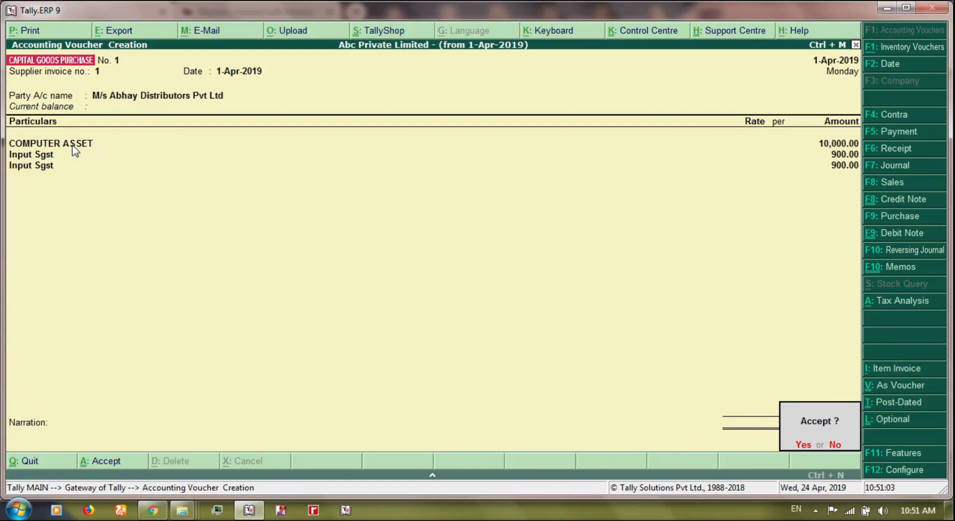
key("Escape")
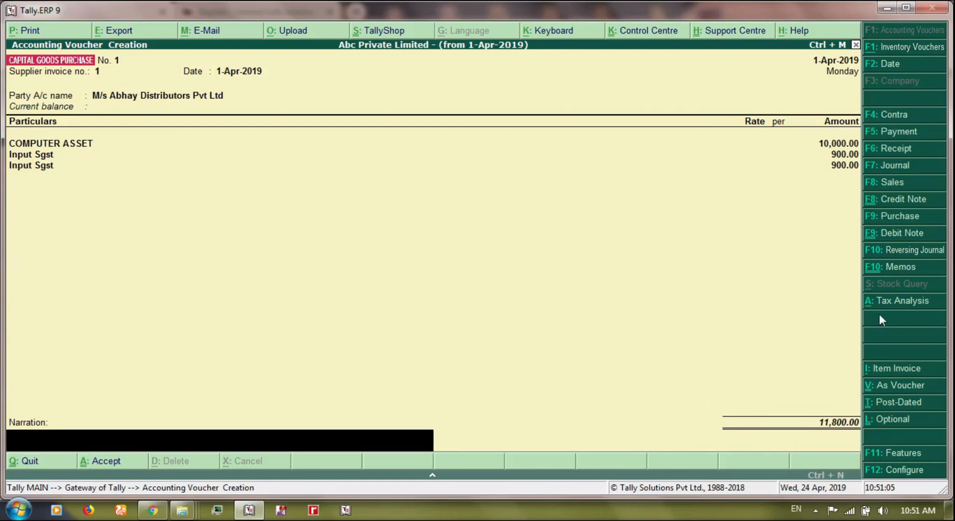
left_click(923, 302)
left_click(893, 32)
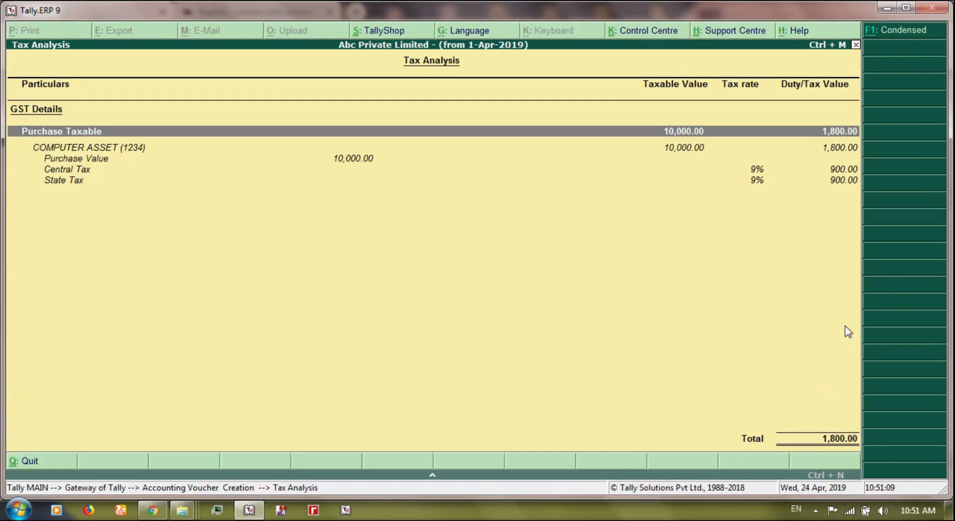
key("Escape")
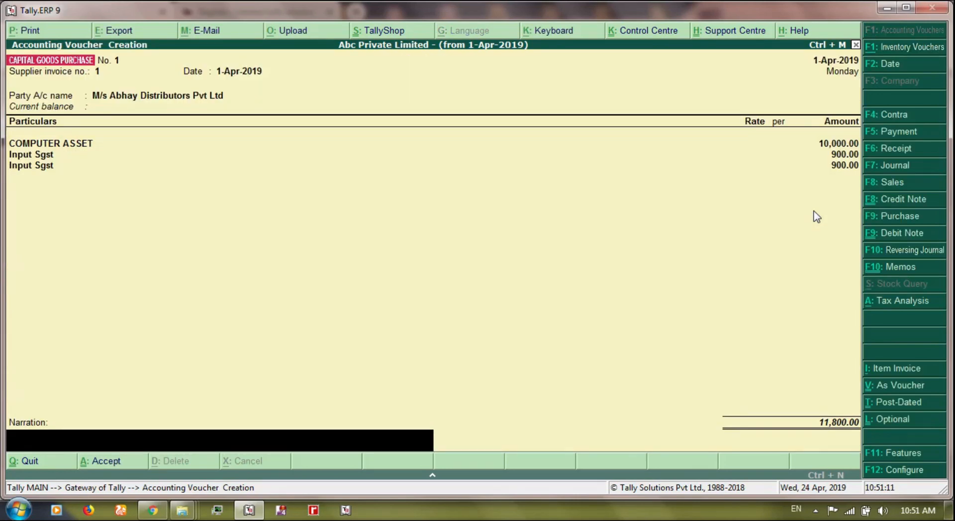
- Save the capital goods purchase voucher and leave voucher creation
key("Return")
key("Return")
key("Escape")
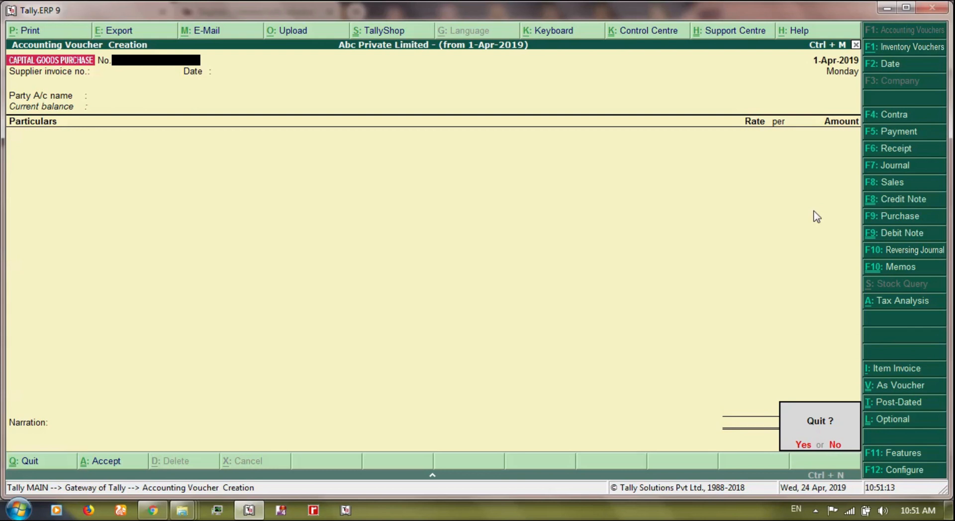
key("Return")
- Open the GSTR-2 report from the GST statutory reports
key("d")
key("Down")
key("Down")
key("Down")
key("Down")
key("Down")
key("Down")
key("Return")
key("Return")
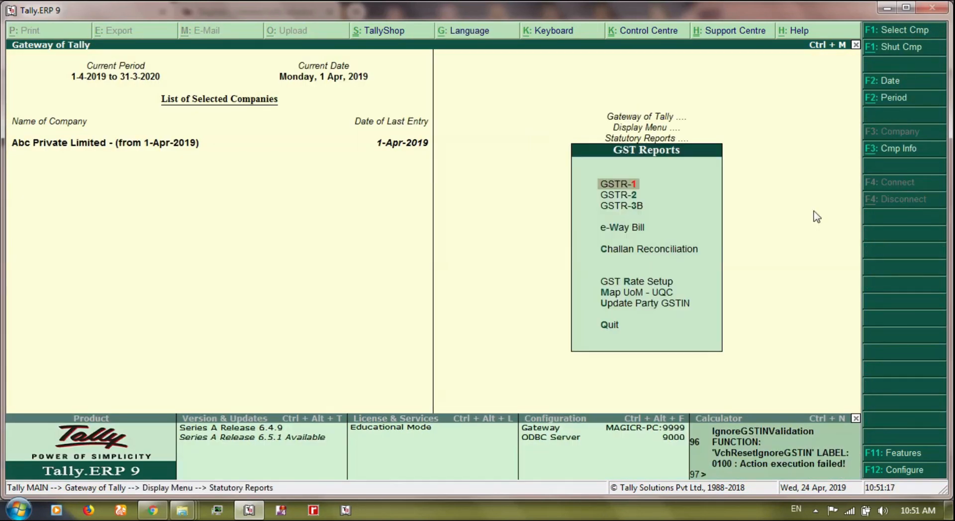
key("Down")
key("Return")
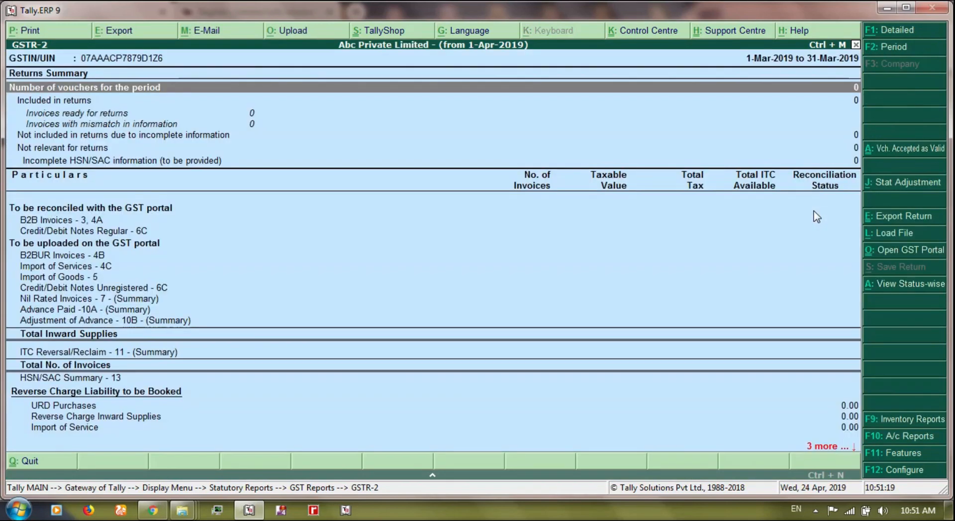
- Set the GSTR-2 report period to the single day 1-Apr-2019
key("F2")
type("1")
key("Return")
key("Delete")
key("Delete")
key("Delete")
key("Delete")
key("Delete")
key("Delete")
key("Delete")
key("Delete")
key("Delete")
key("Return")
- Drill down from the B2B Invoices - 3, 4A row to the supplier's voucher register
key("Down")
key("Down")
key("Down")
key("Down")
key("Down")
key("Up")
key("Up")
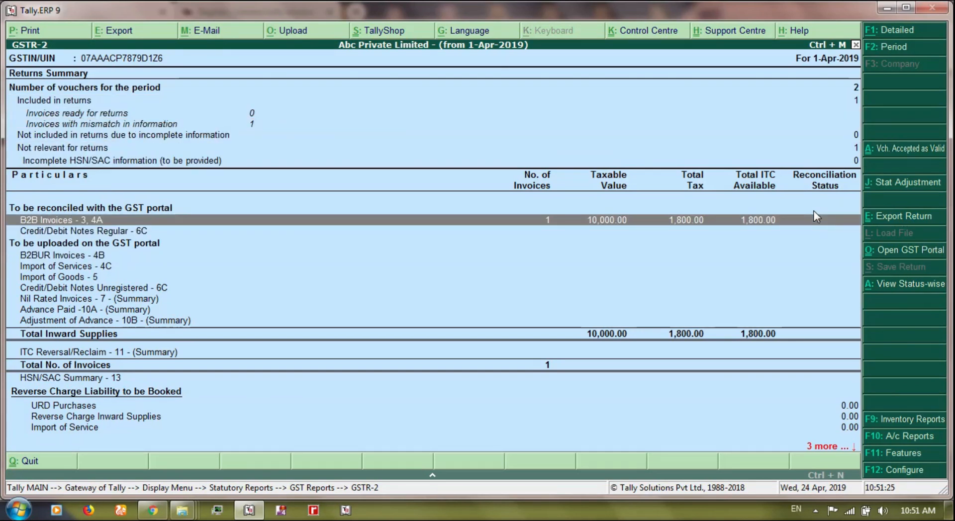
key("Return")
key("Return")
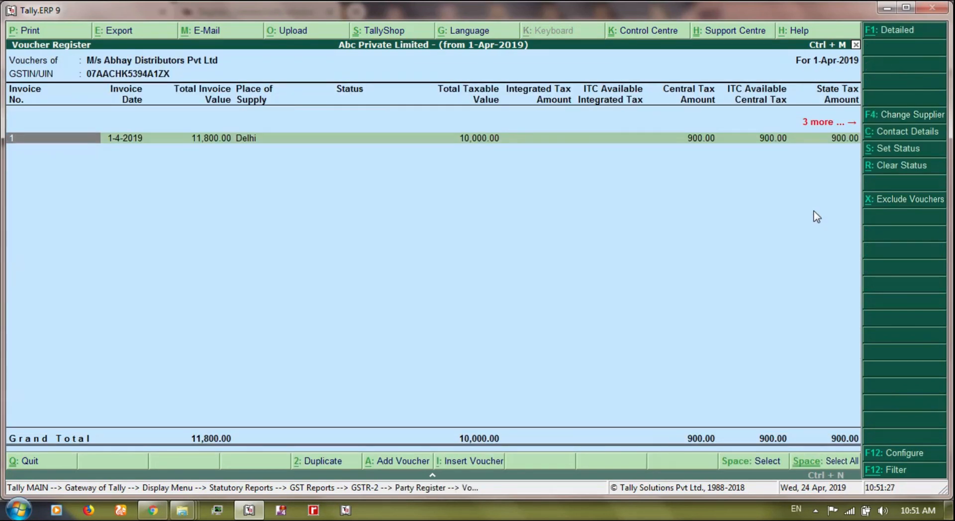
- Leave GSTR-2 and open the GSTR-3B report
key("Escape")
key("Escape")
key("Down")
key("Down")
key("Up")
key("Return")
- Set the GSTR-3B report period to the single day 1-4-2019
key("F2")
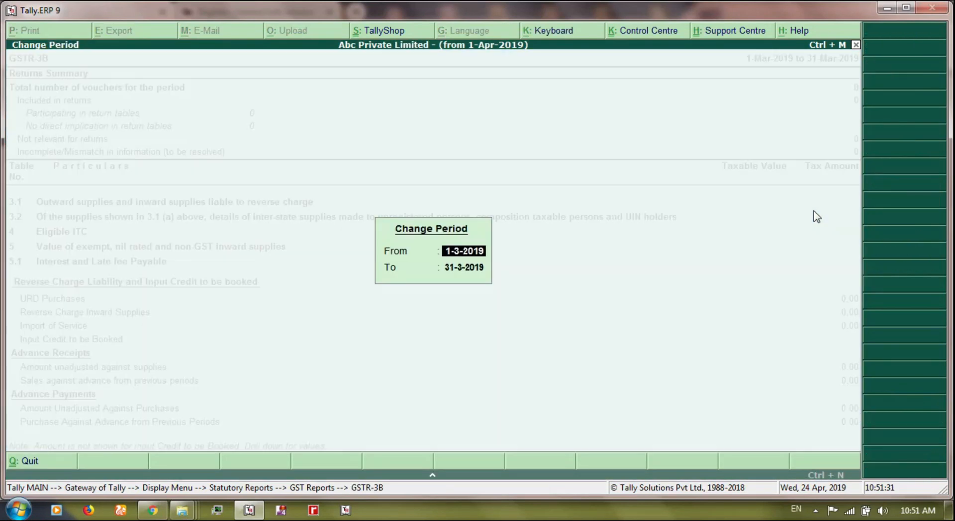
type("1-4-20")
type("1")
type("9")
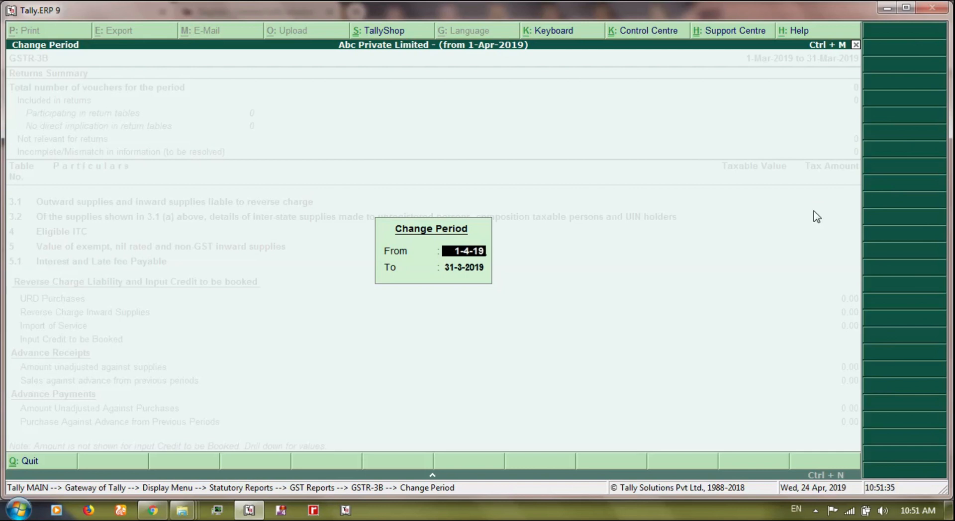
key("Return")
key("Delete")
key("Delete")
key("Delete")
key("Delete")
key("Delete")
key("Delete")
key("Delete")
key("Delete")
key("Delete")
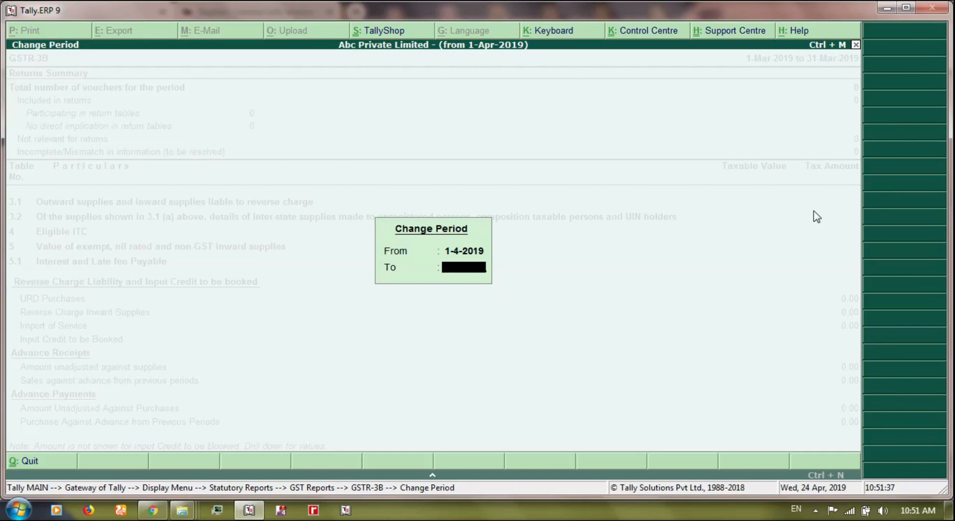
key("Return")
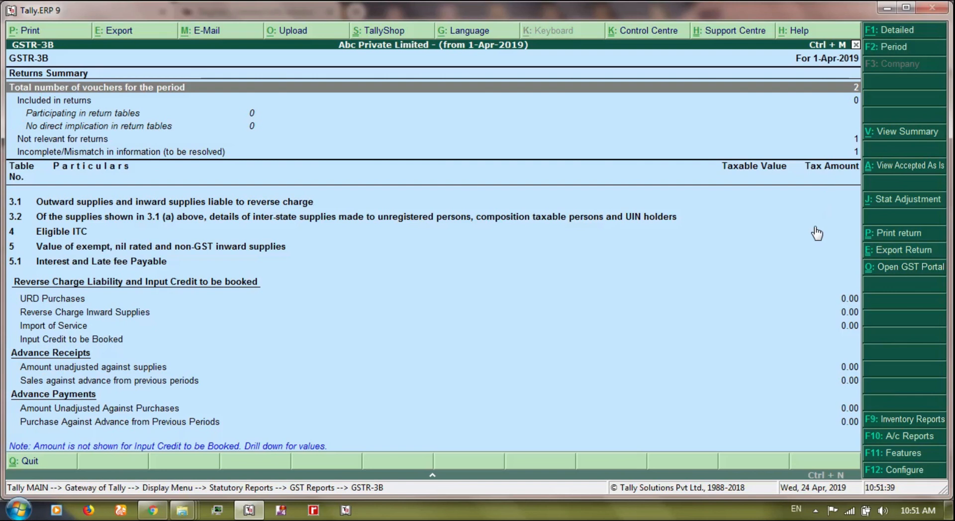
- Drill into the incomplete/mismatch vouchers and examine the exception for tax amount modified in voucher
key("Down")
key("Down")
key("Down")
key("Down")
key("Down")
key("Return")
key("Down")
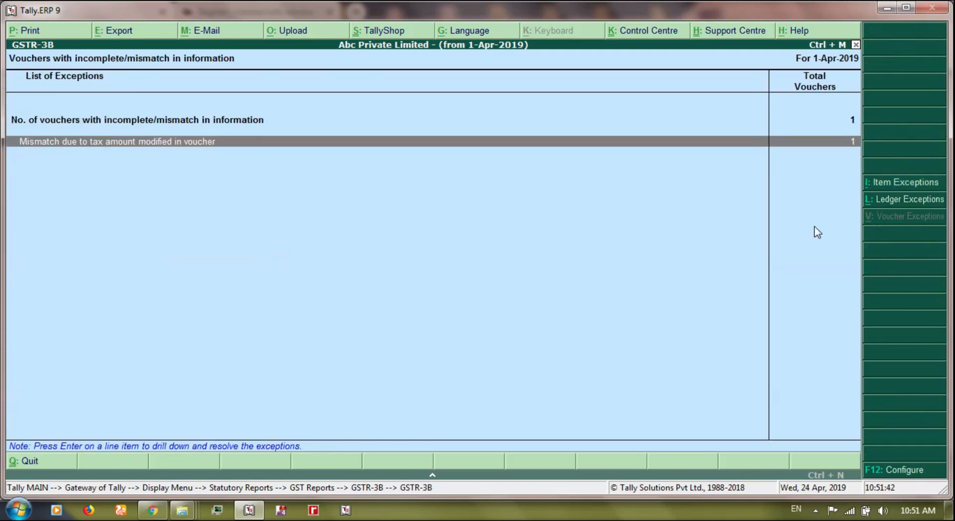
key("Return")
key("Down")
key("Down")
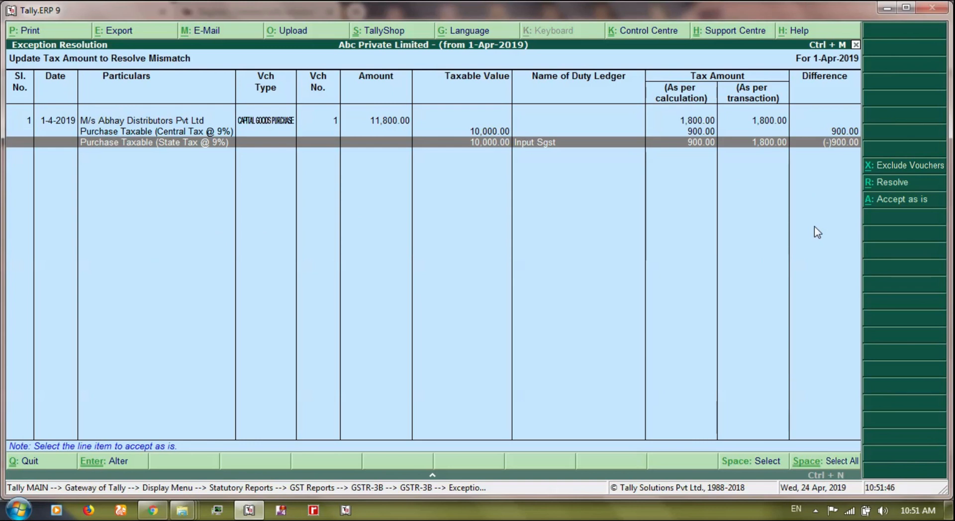
key("Return")
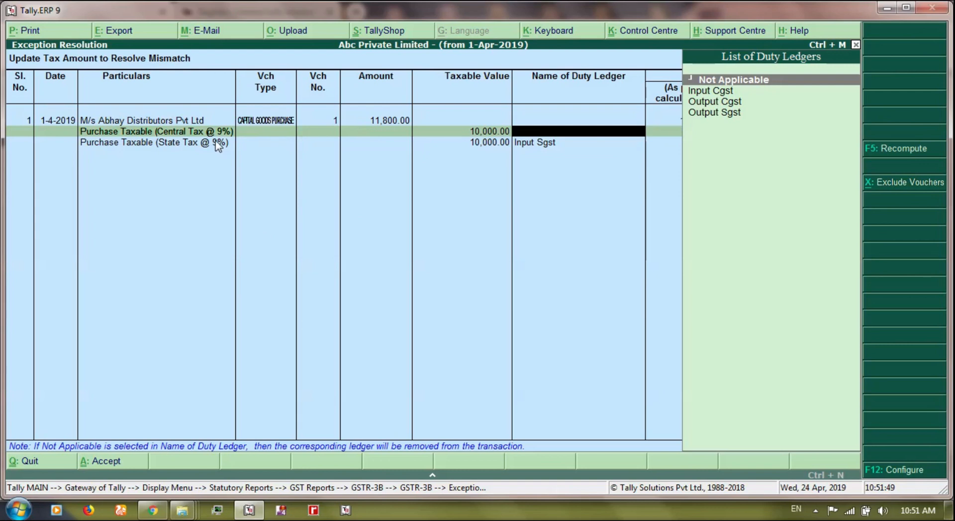
key("Escape")
key("y")
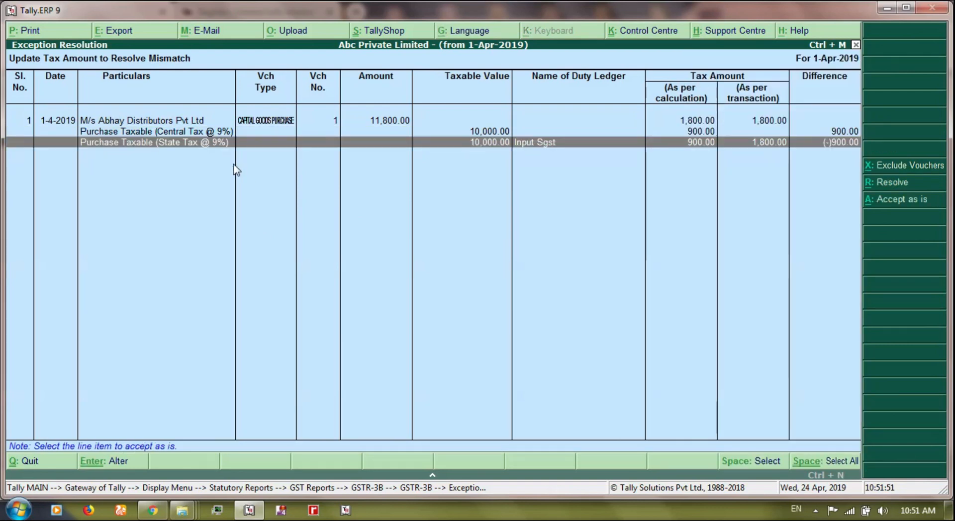
- Open the mismatched capital goods purchase voucher, replace its second Input Sgst line with Input Cgst, and save it
key("Return")
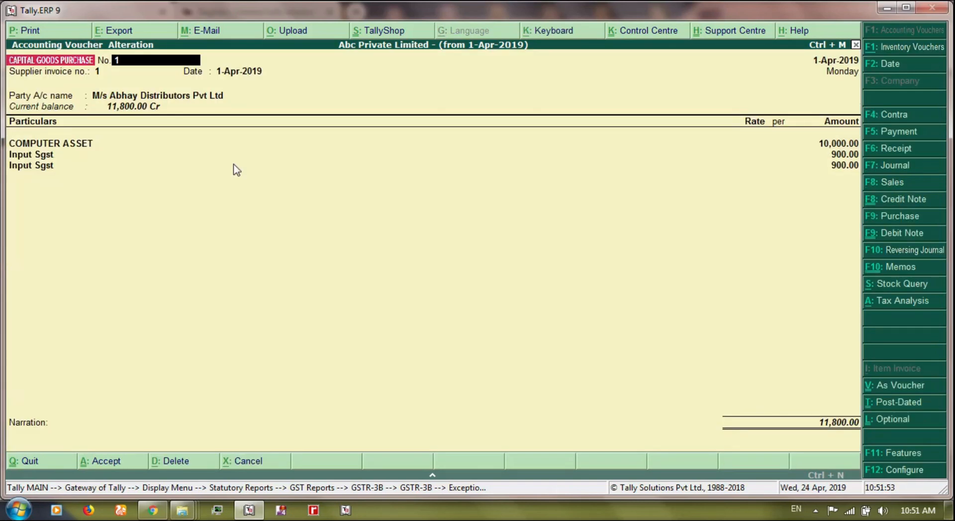
left_click(57, 172)
type("IN")
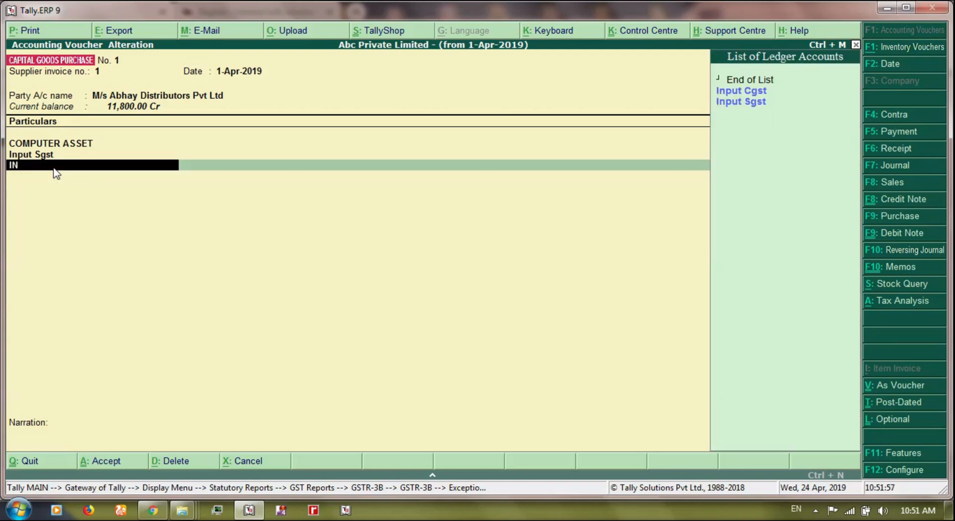
key("Down")
key("Return")
key("Return")
key("Return")
key("Return")
key("y")
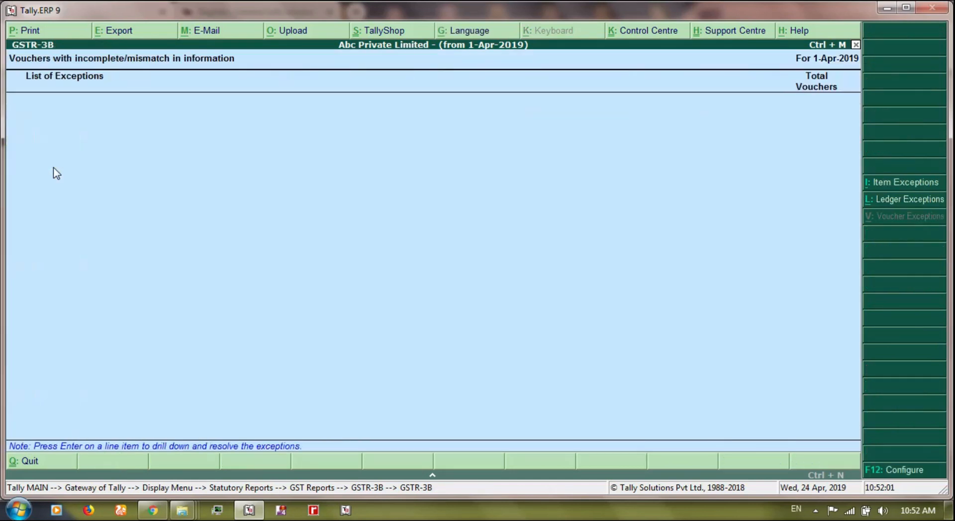
- Return to the GSTR-3B summary, expand Eligible ITC, and examine the All other ITC row
key("Escape")
key("Down")
key("Down")
key("Down")
key("Down")
key("Down")
key("Up")
key("Return")
key("Down")
key("Down")
key("Down")
key("Down")
key("Down")
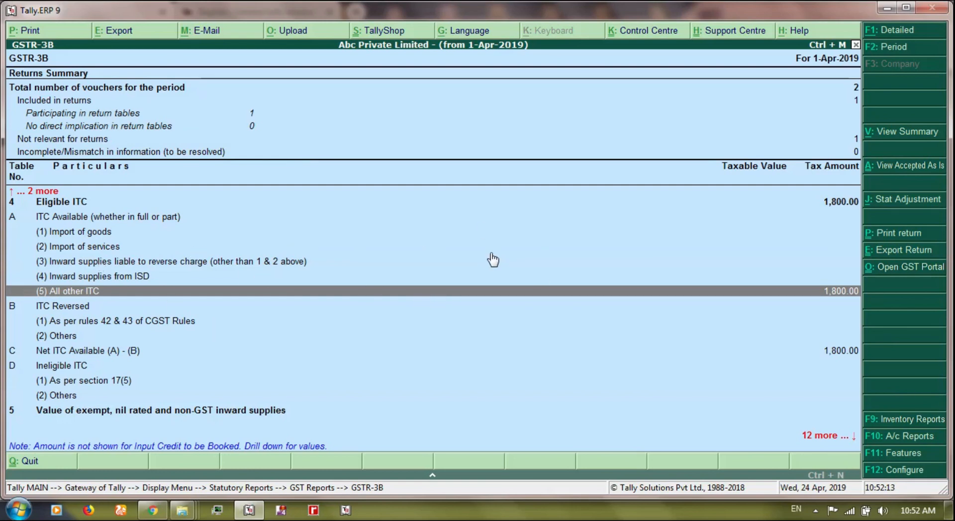
- Leave GSTR-3B and return to the Gateway of Tally
key("Escape")
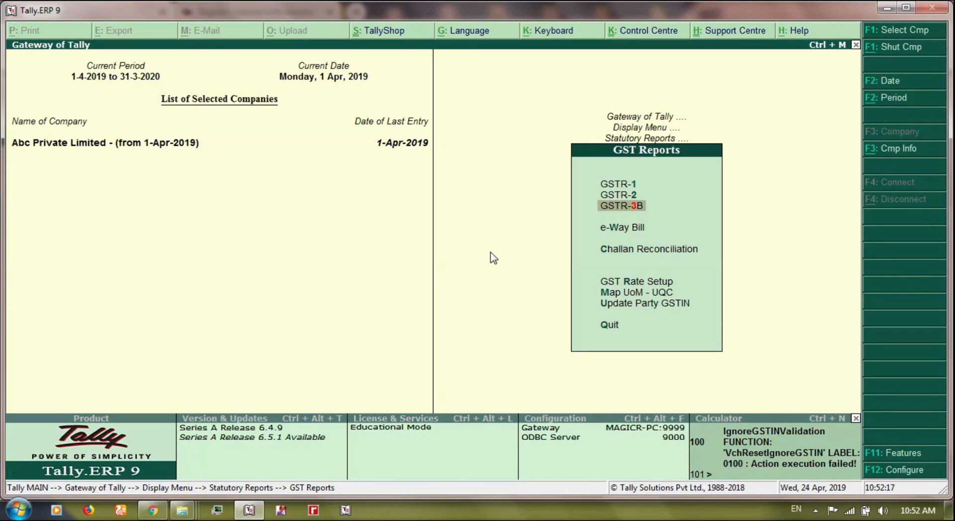
key("Escape")
key("Escape")
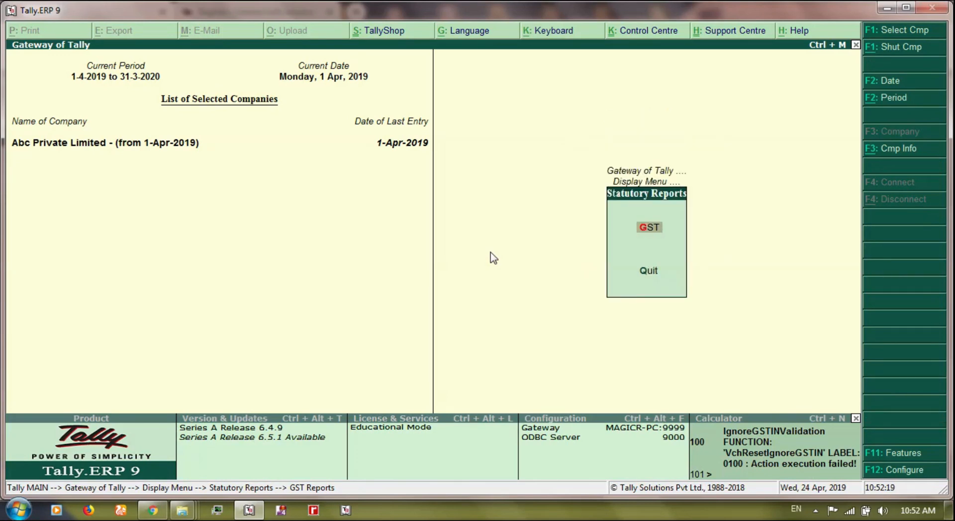
key("Escape")
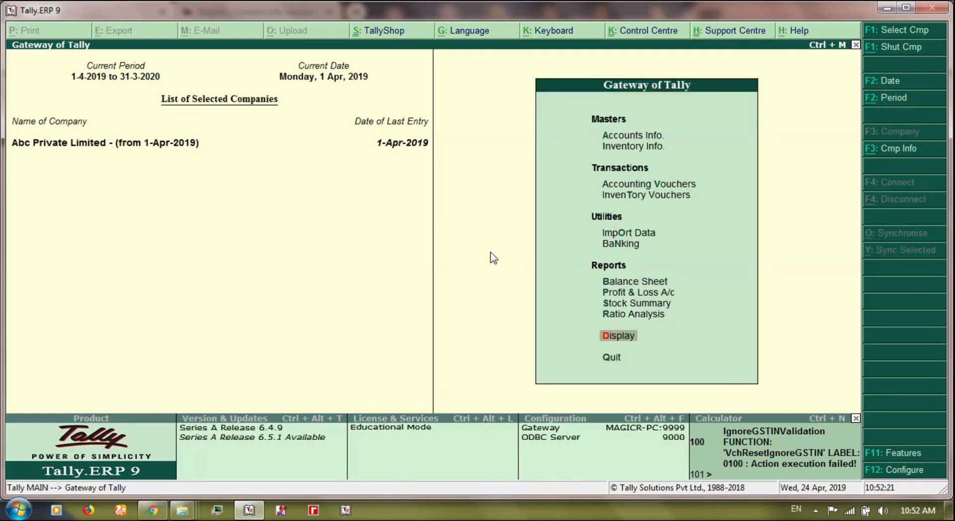
- Display the Statistics report from the Statements of Accounts
key("Return")
key("Down")
key("Down")
key("Down")
key("Return")
key("Down")
key("Down")
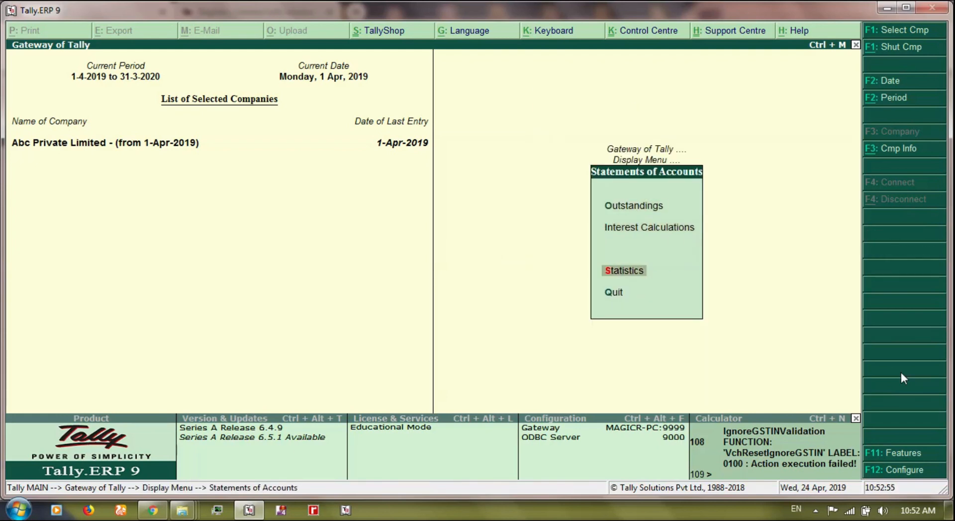
key("Escape")
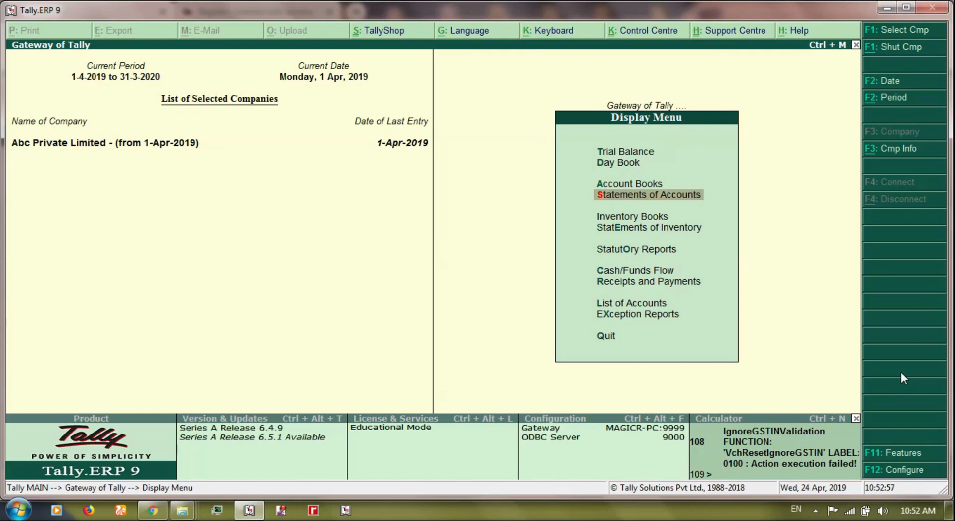
key("Return")
key("Down")
key("Down")
key("Return")
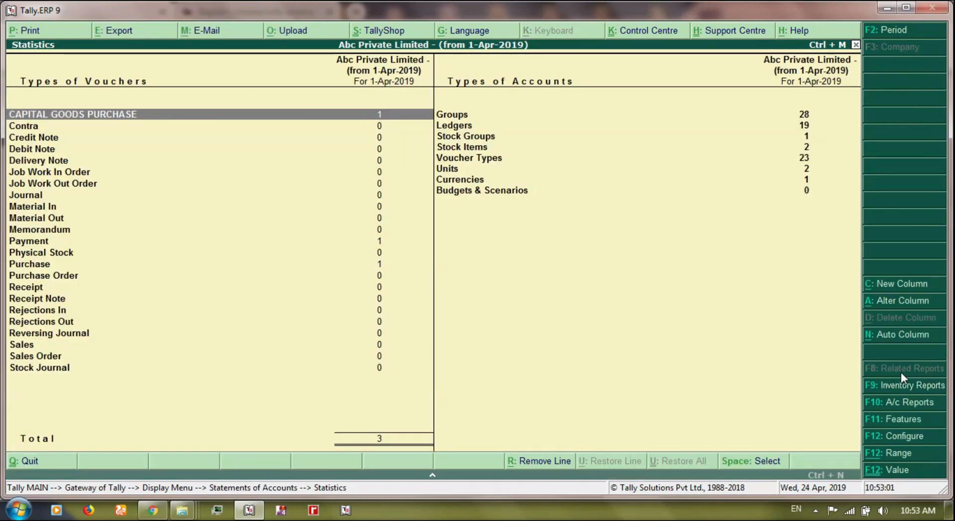
- Examine the April register of CAPITAL GOODS PURCHASE vouchers and return to the statistics
key("Down")
key("Down")
key("Down")
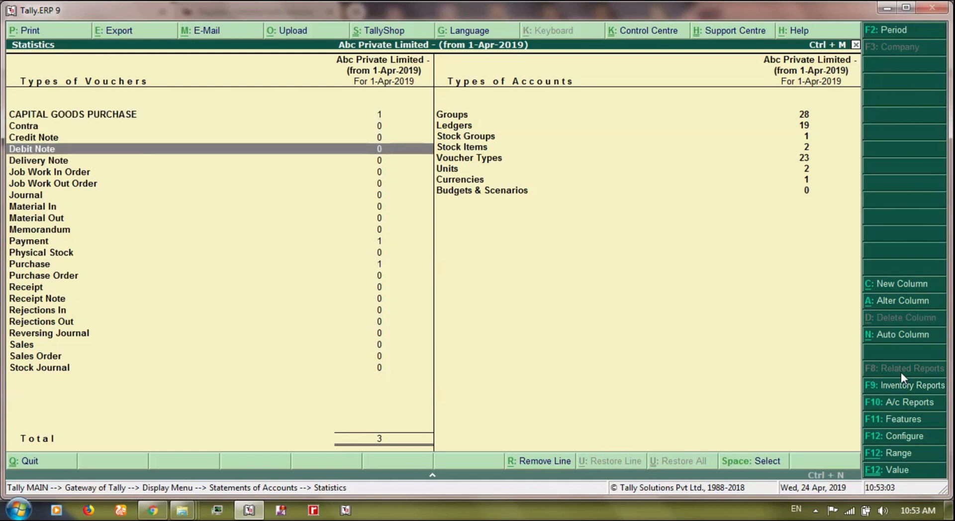
key("Up")
key("Up")
key("Up")
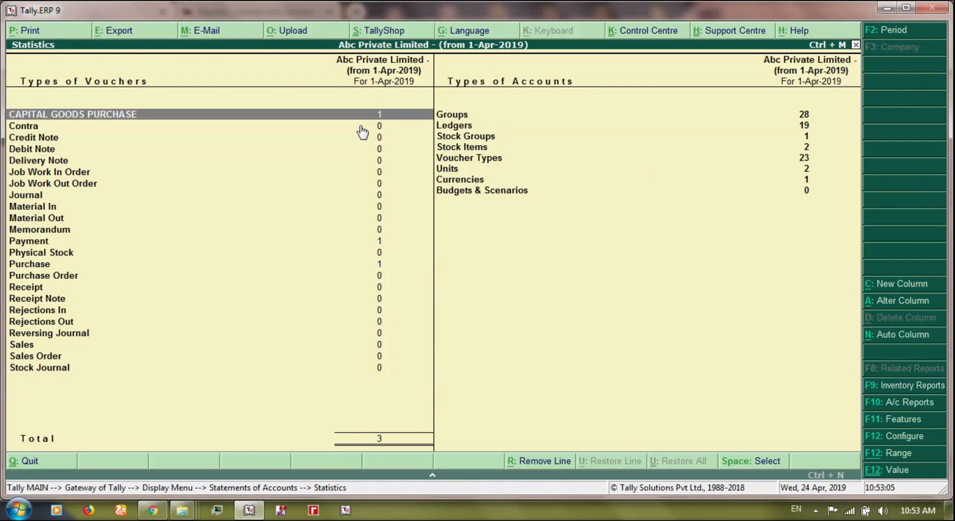
double_click(347, 118)
key("Return")
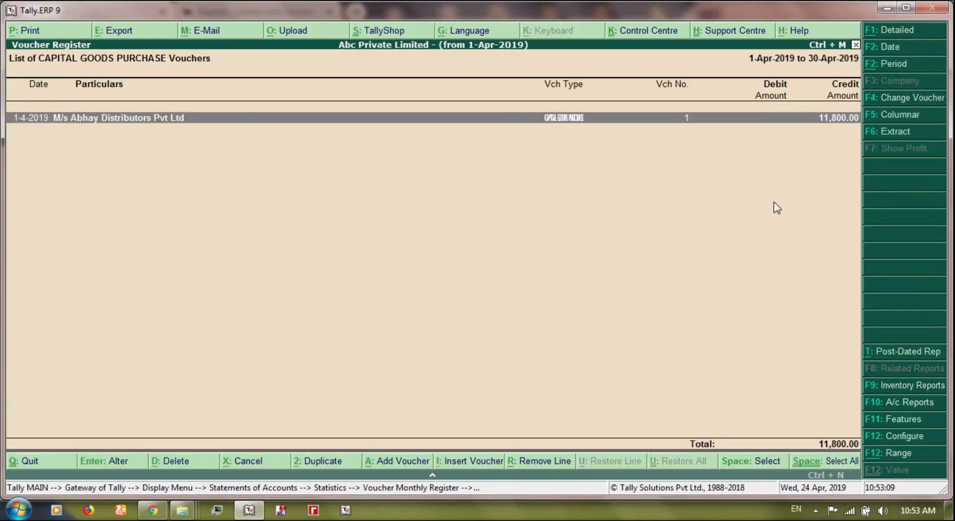
key("Escape")
key("Escape")
- Examine the April register of ordinary Purchase vouchers and return to its monthly register
key("Down")
key("Down")
key("Down")
key("Down")
key("Down")
key("Down")
key("Down")
key("Down")
key("Down")
key("Down")
key("Down")
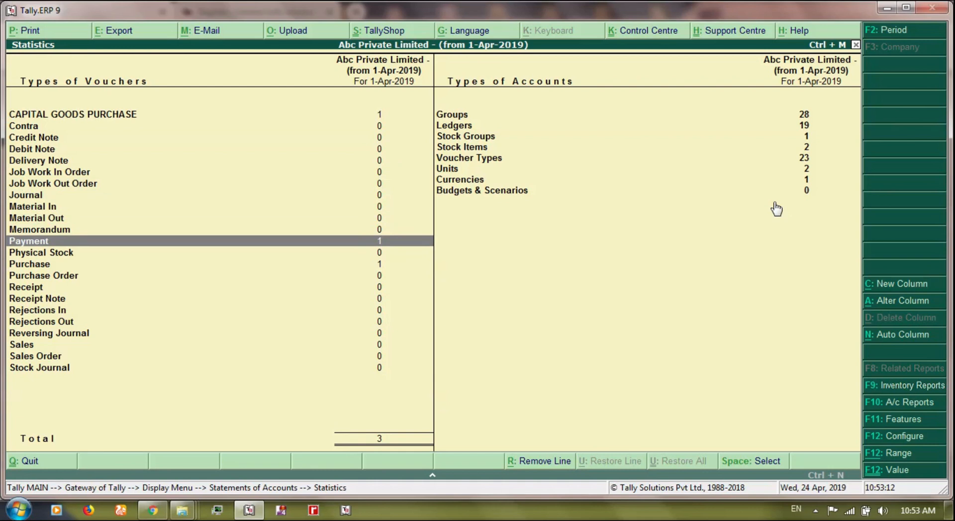
key("Up")
key("Up")
key("Up")
key("Up")
key("Down")
key("Down")
key("Down")
key("Down")
key("Down")
key("Down")
key("Down")
key("Up")
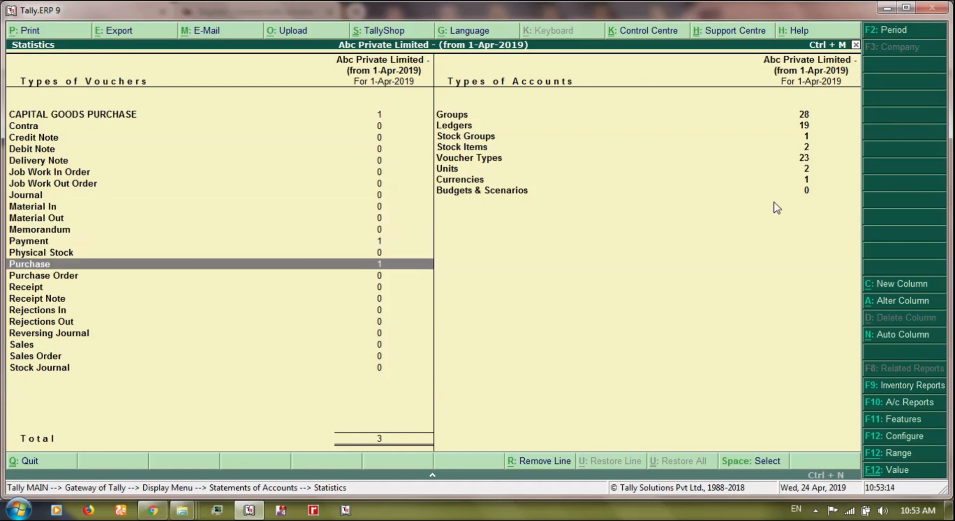
key("Return")
key("Return")
key("Escape")
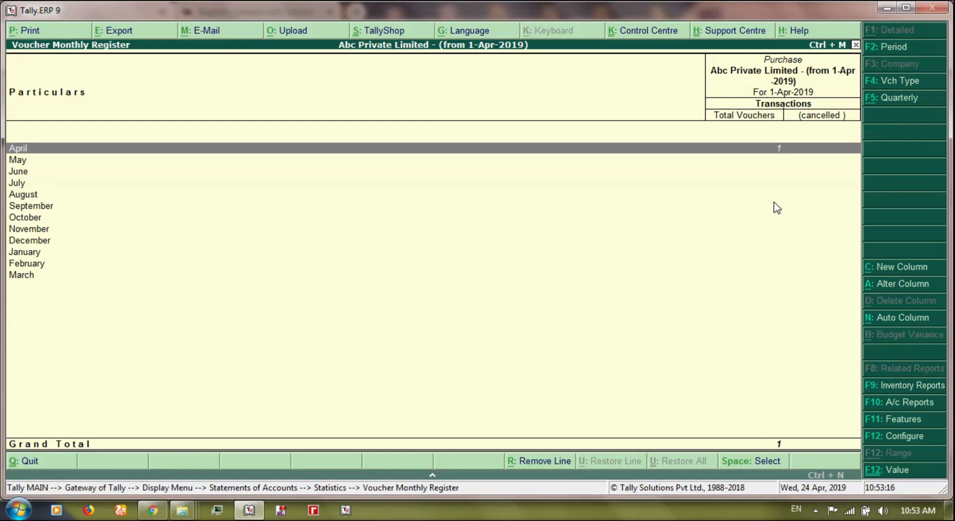
- Leave the statistics, open the Balance Sheet, and examine COMPUTER ASSET under Fixed Assets
key("Escape")
key("Escape")
key("Escape")
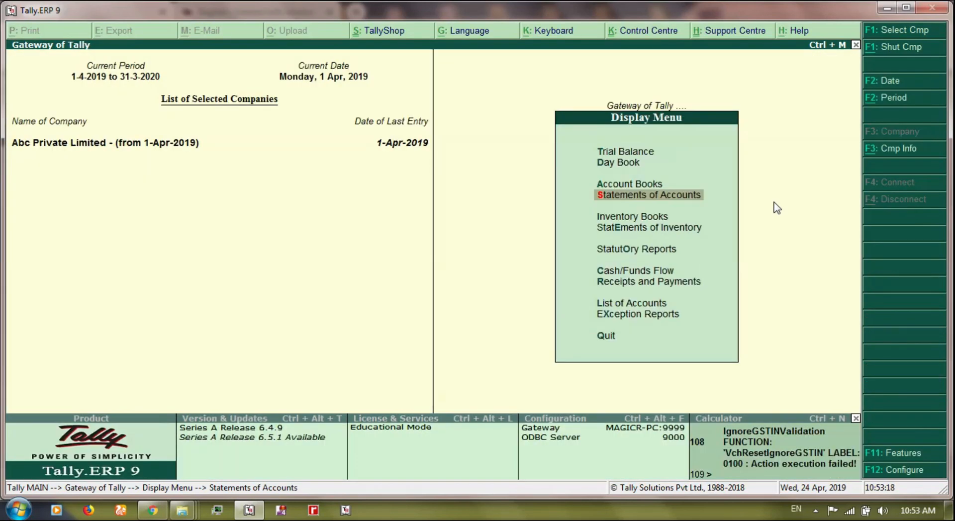
key("Escape")
key("Up")
key("Up")
key("Up")
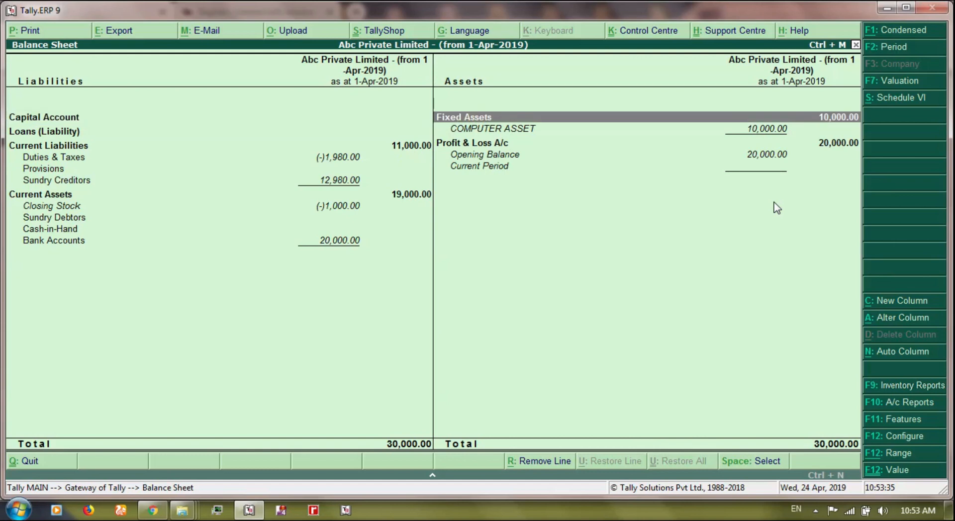
key("Down")
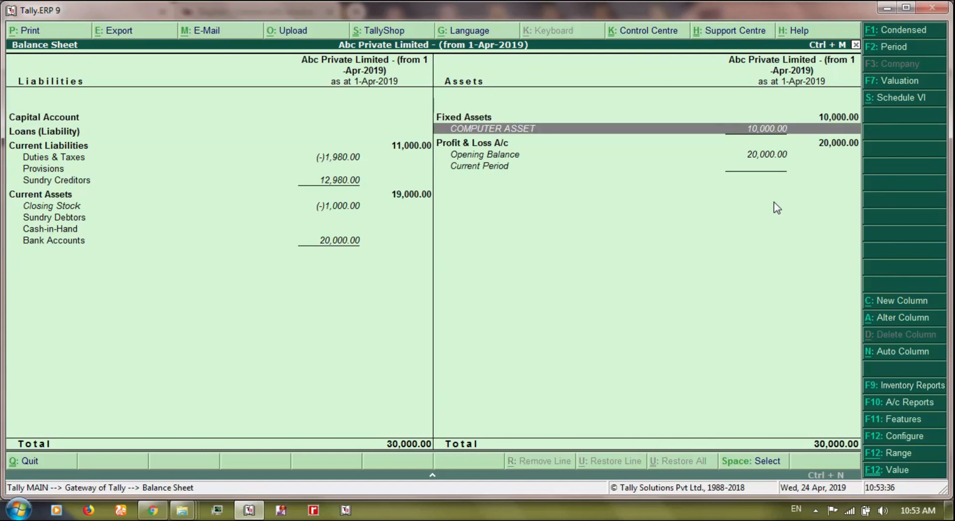